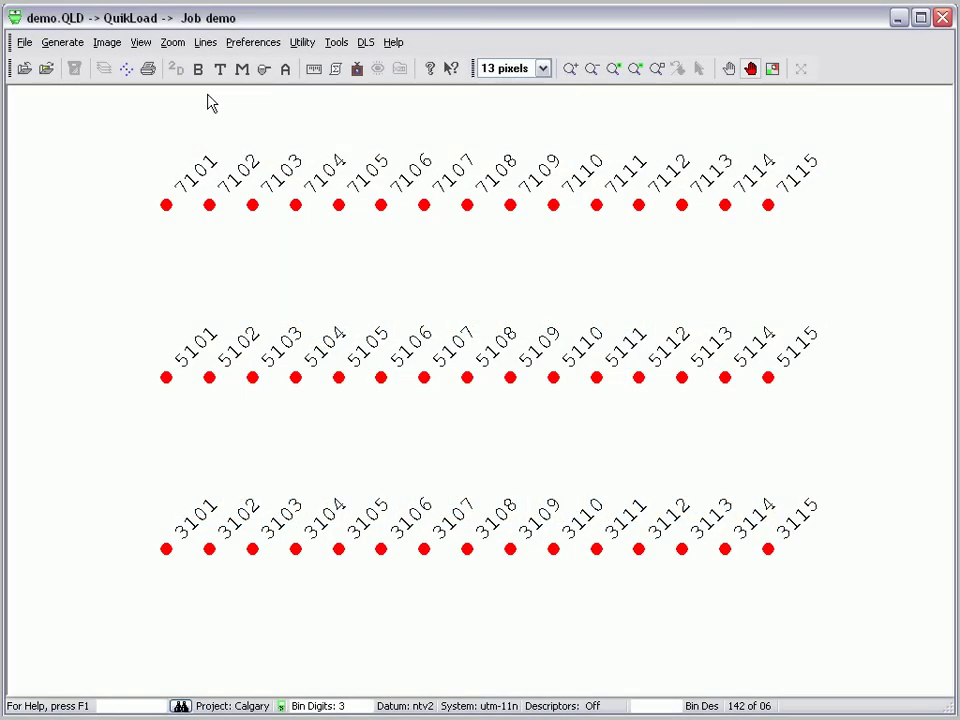
Step: Open the Lines menu to show the line-based station selection commands
{"action": "left_click", "coordinate": [208, 45]}
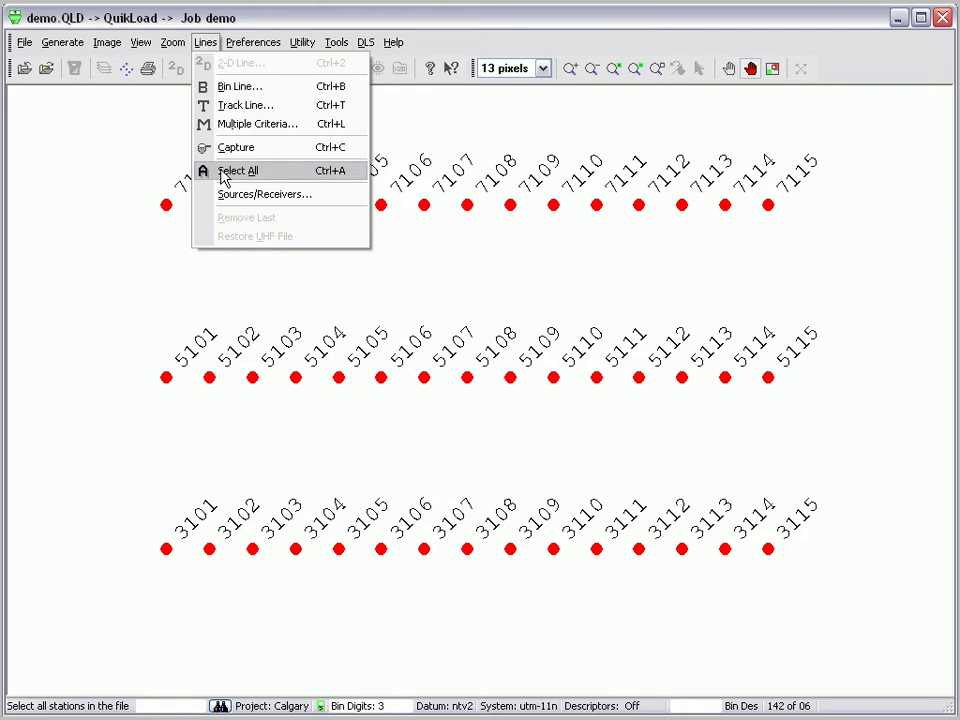
Step: Dismiss the Lines menu and output all 45 stations with the All button, confirming Yes
{"action": "left_click", "coordinate": [255, 19]}
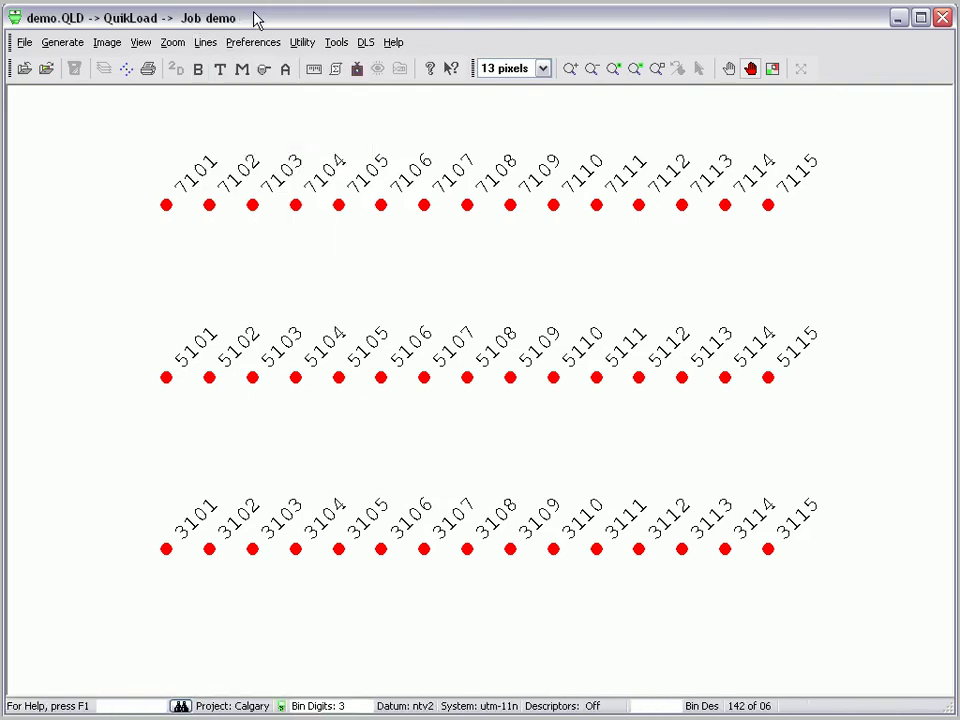
{"action": "left_click", "coordinate": [284, 70]}
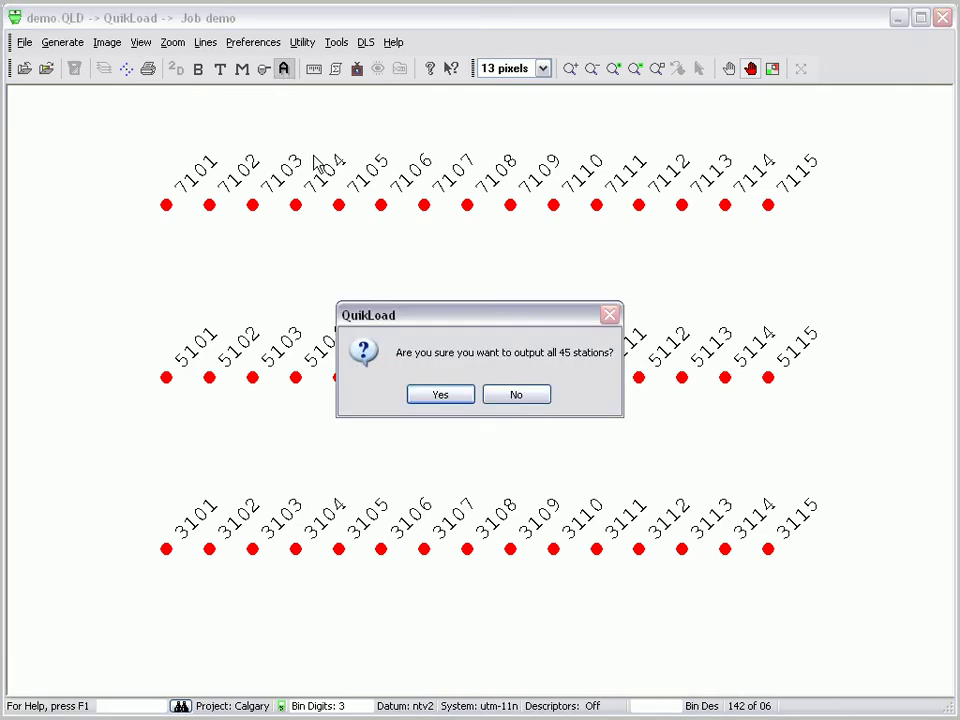
{"action": "left_click", "coordinate": [443, 395]}
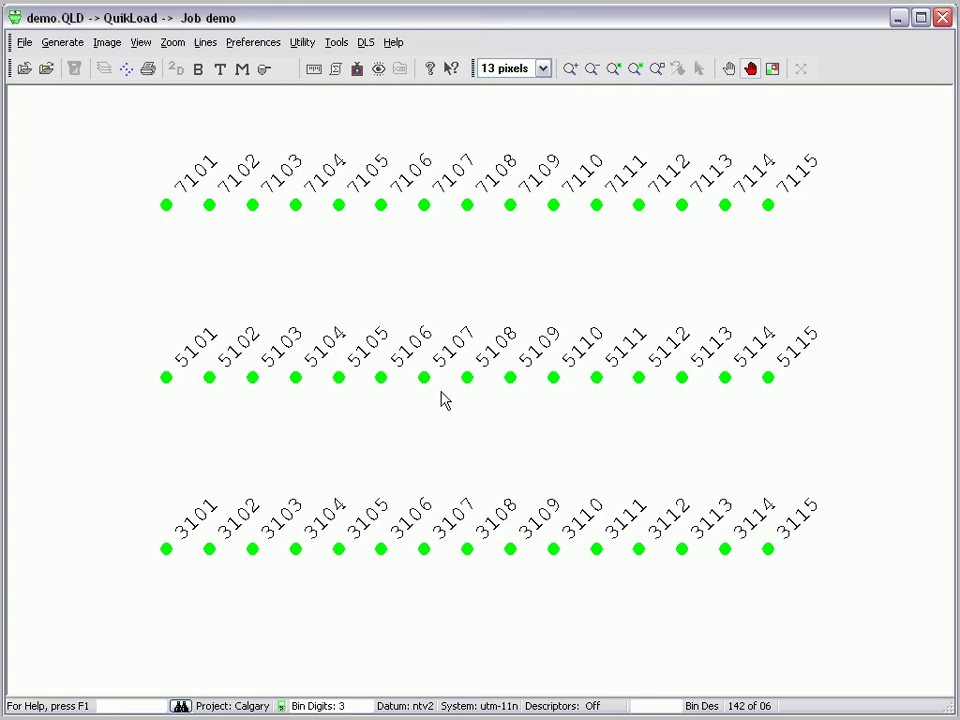
Step: Use Lines > Remove Last to drop the last added station set, turning all stations red
{"action": "left_click", "coordinate": [206, 44]}
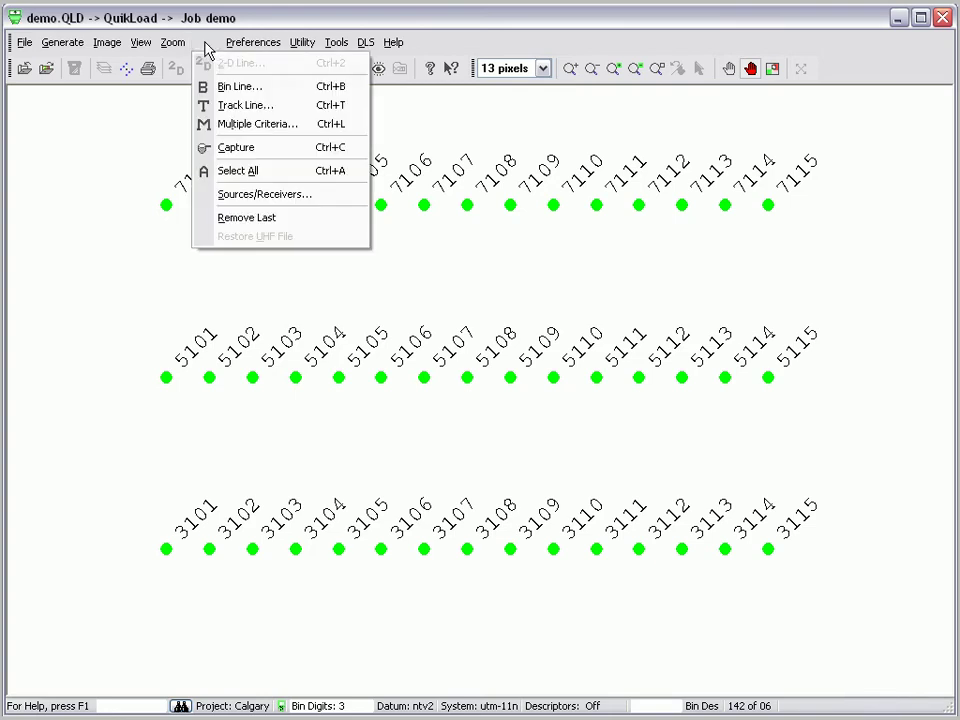
{"action": "left_click", "coordinate": [249, 220]}
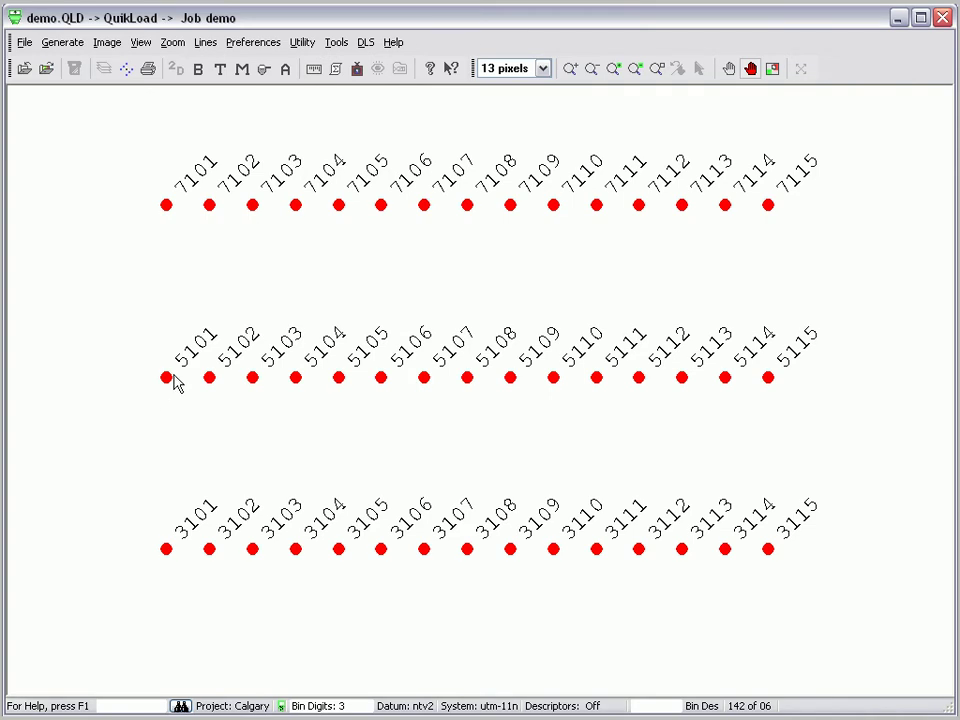
{"action": "mouse_move", "coordinate": [172, 386]}
{"action": "mouse_move", "coordinate": [470, 388]}
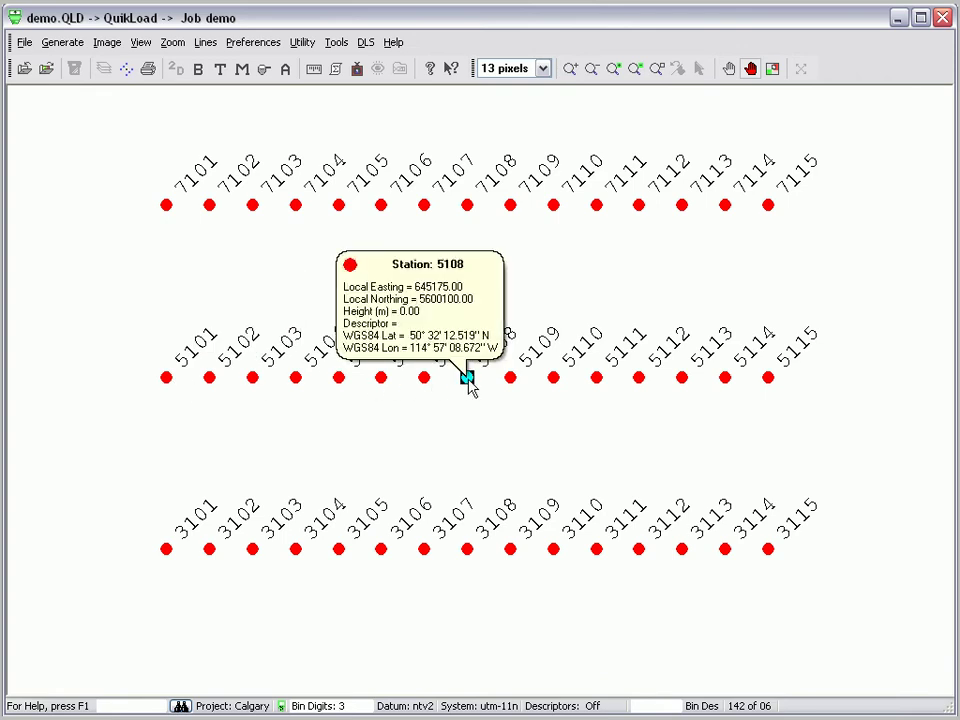
{"action": "left_click", "coordinate": [470, 388]}
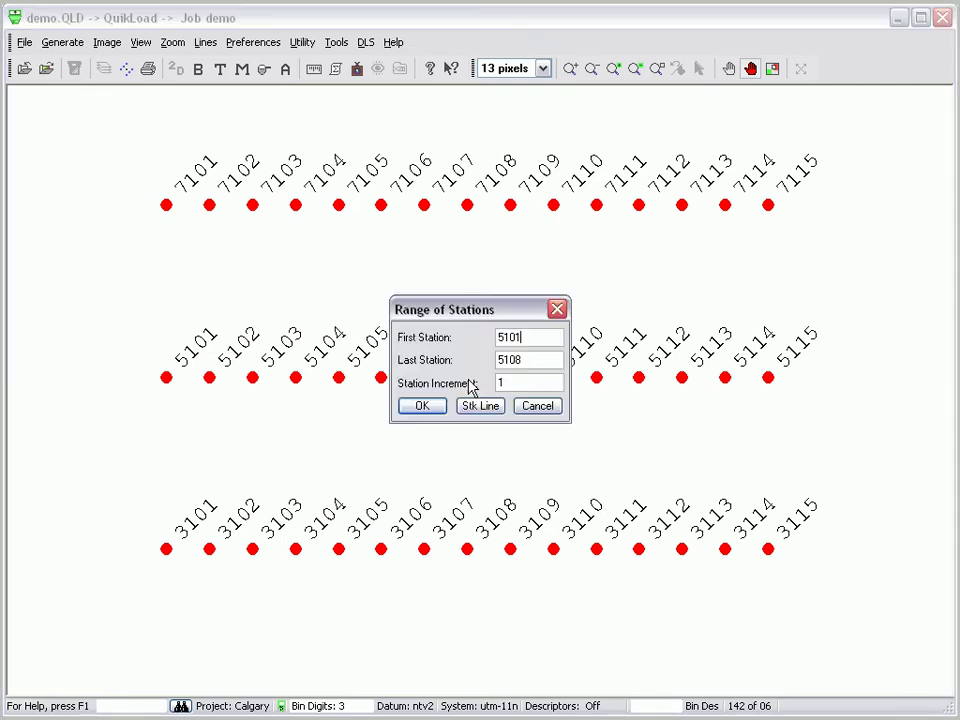
{"action": "left_click", "coordinate": [422, 408]}
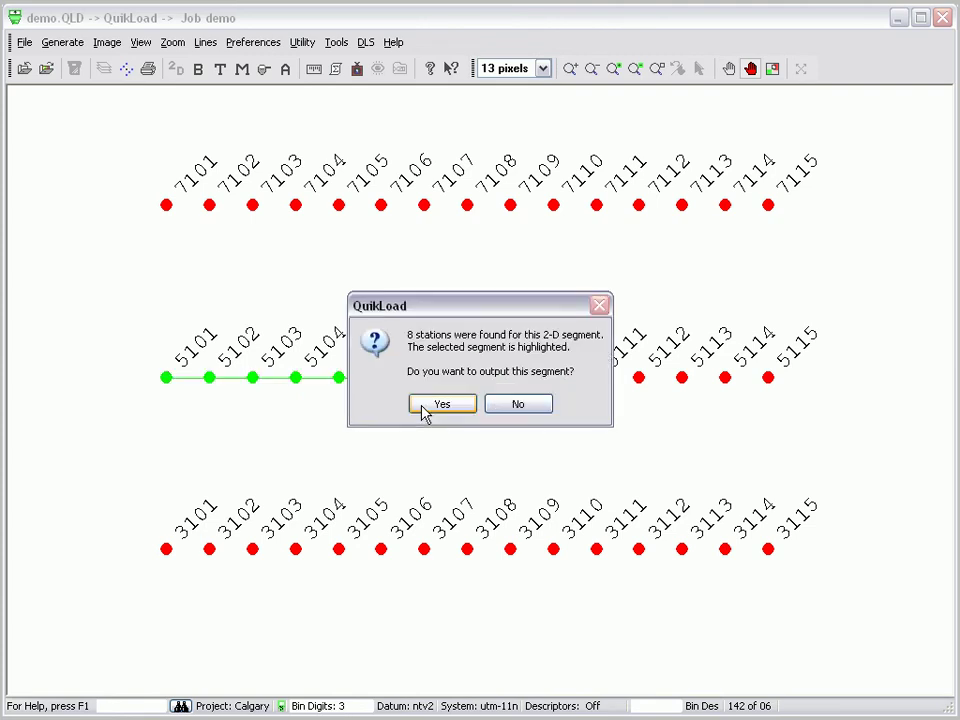
{"action": "left_click", "coordinate": [442, 407]}
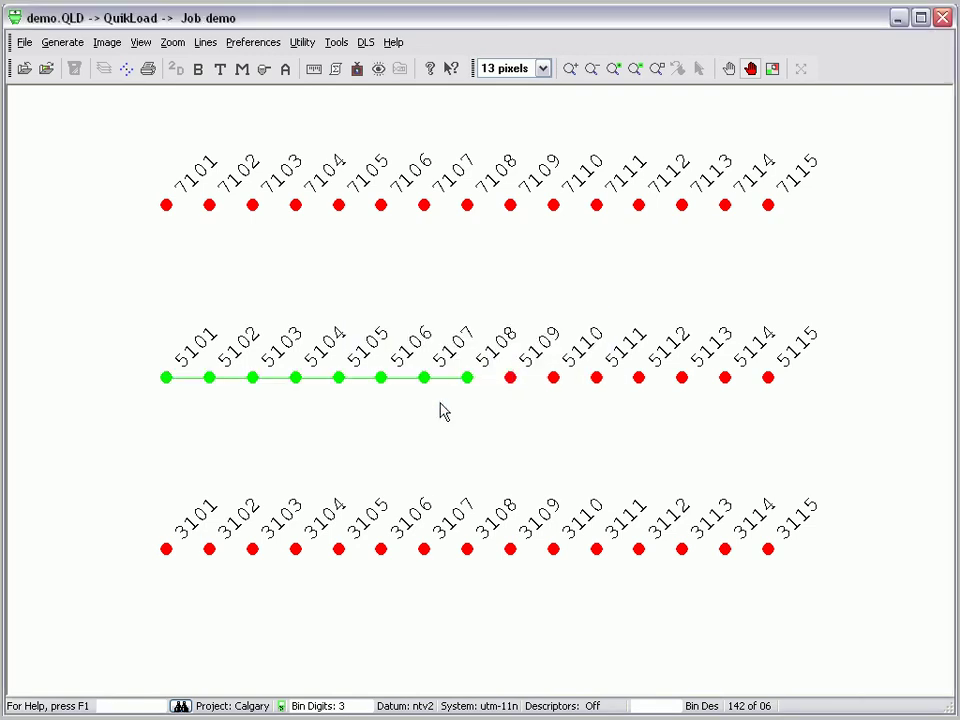
{"action": "left_click", "coordinate": [201, 45]}
{"action": "left_click", "coordinate": [254, 218]}
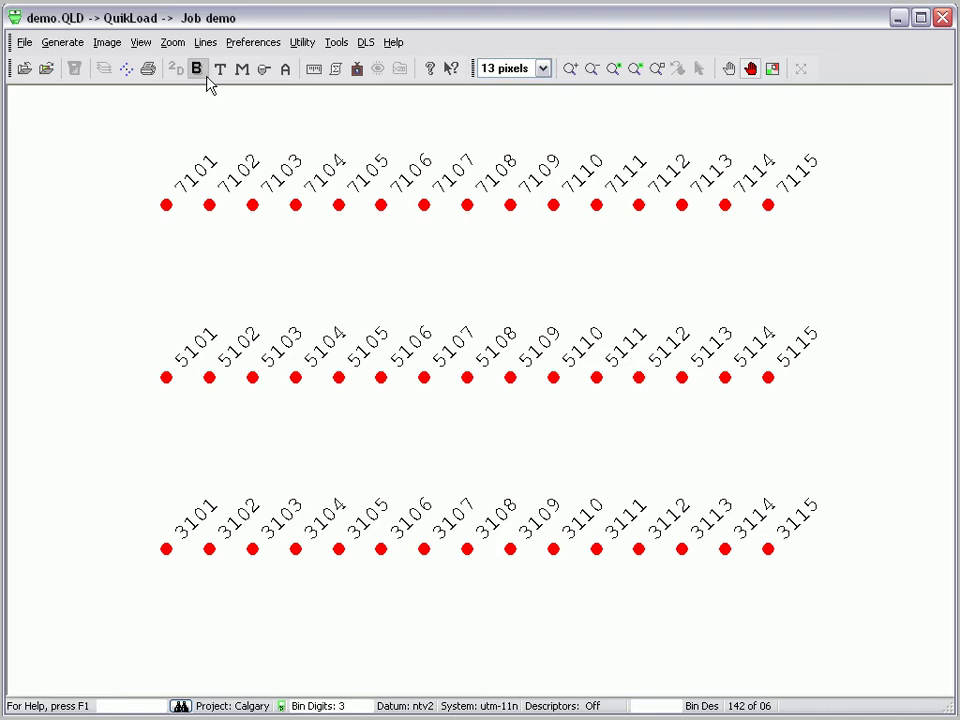
{"action": "left_click", "coordinate": [208, 45]}
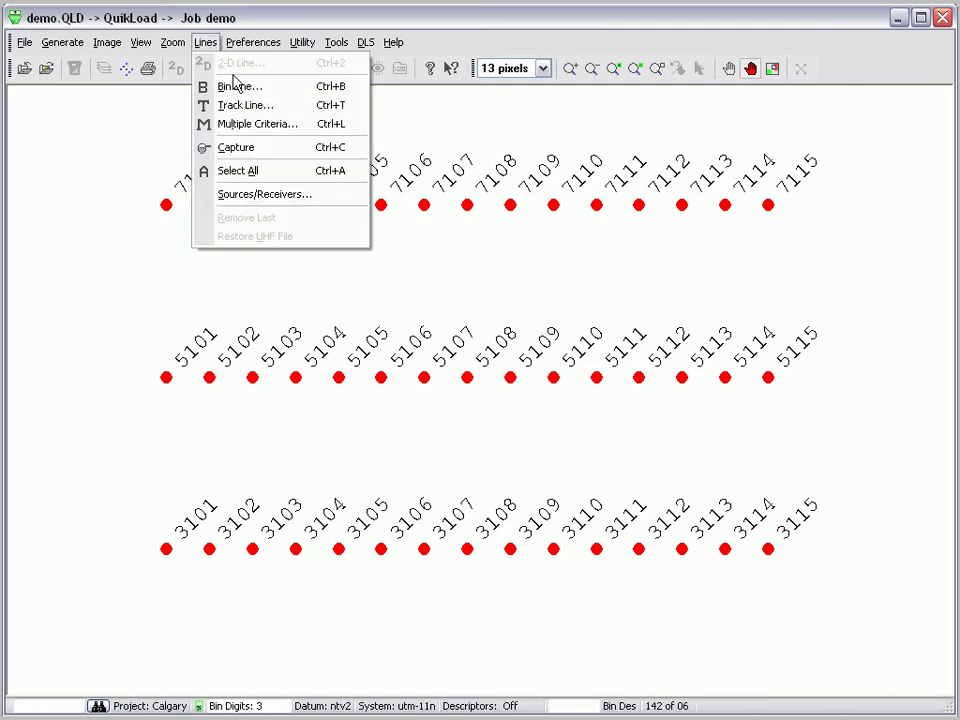
{"action": "left_click", "coordinate": [255, 22]}
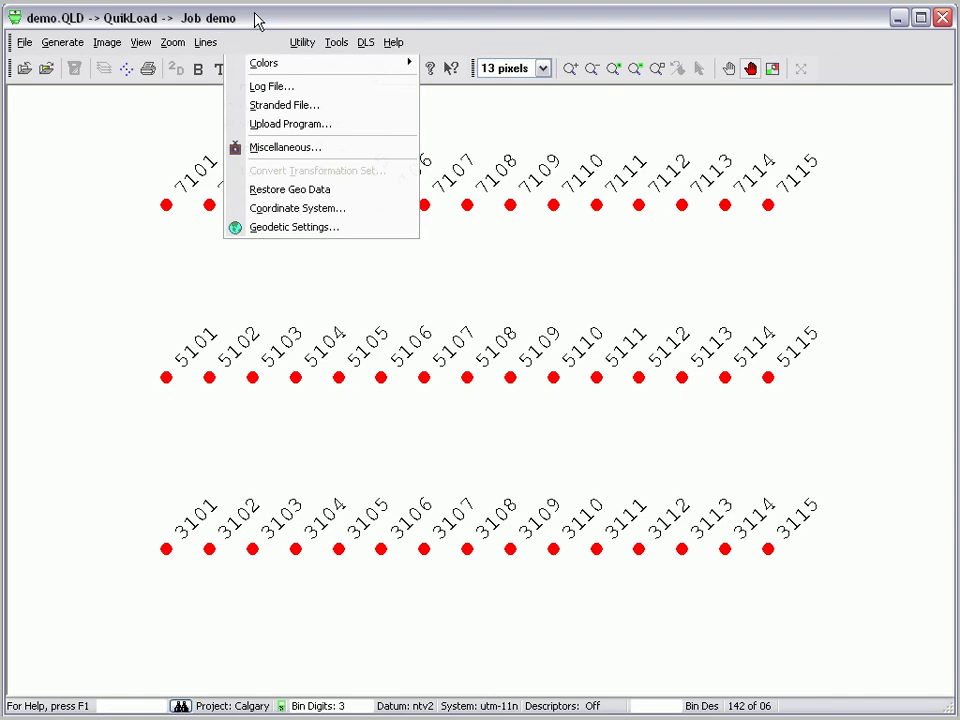
{"action": "left_click", "coordinate": [198, 80]}
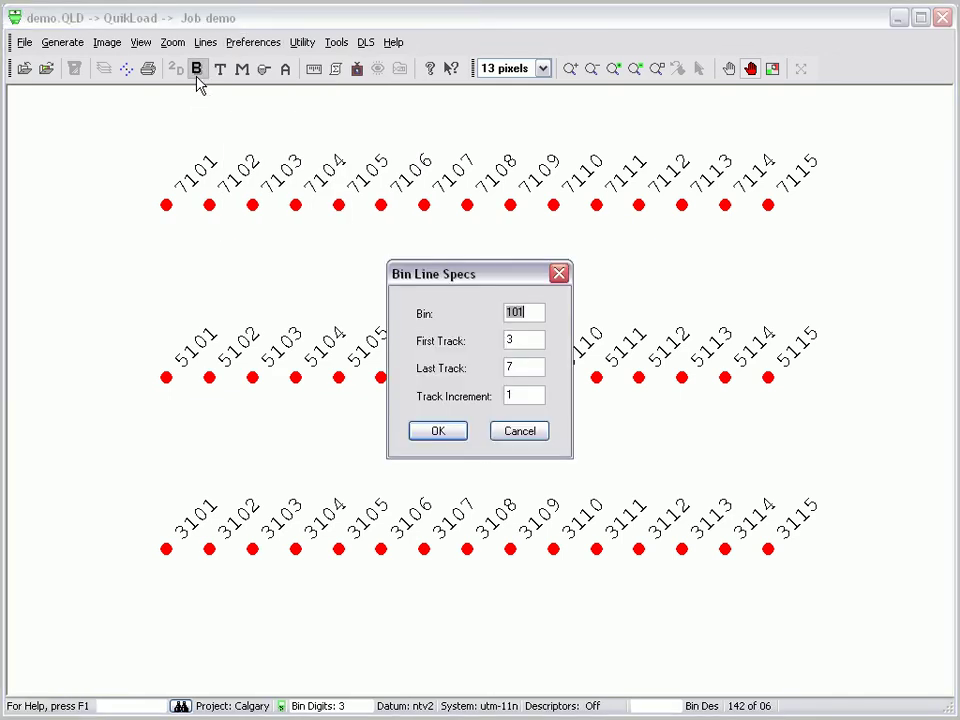
{"action": "left_click", "coordinate": [440, 430]}
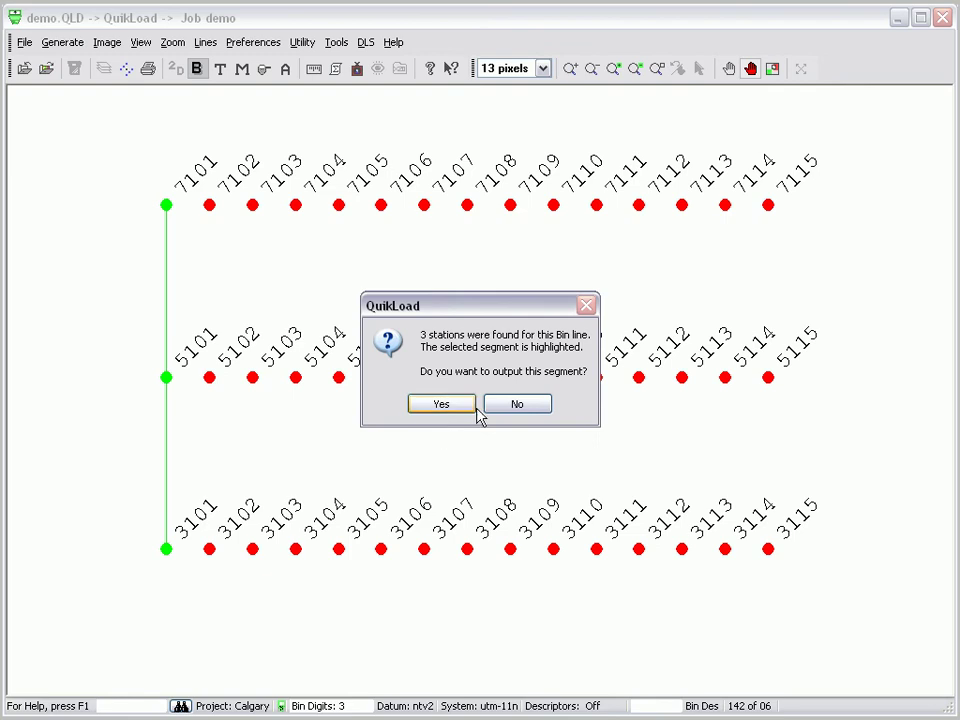
{"action": "left_click", "coordinate": [519, 410]}
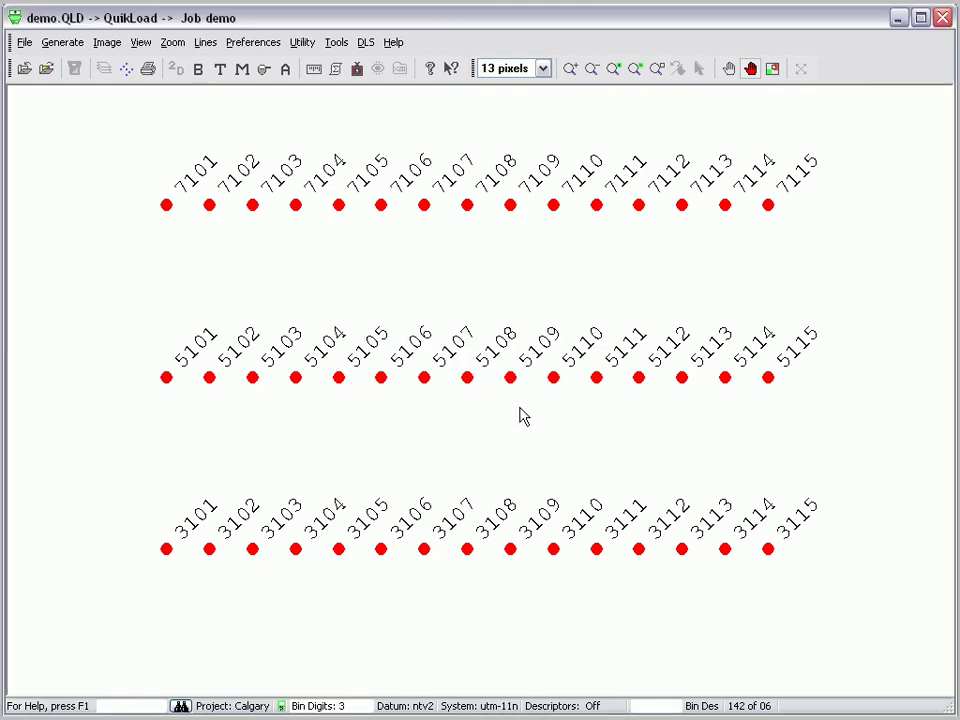
{"action": "left_click", "coordinate": [219, 72]}
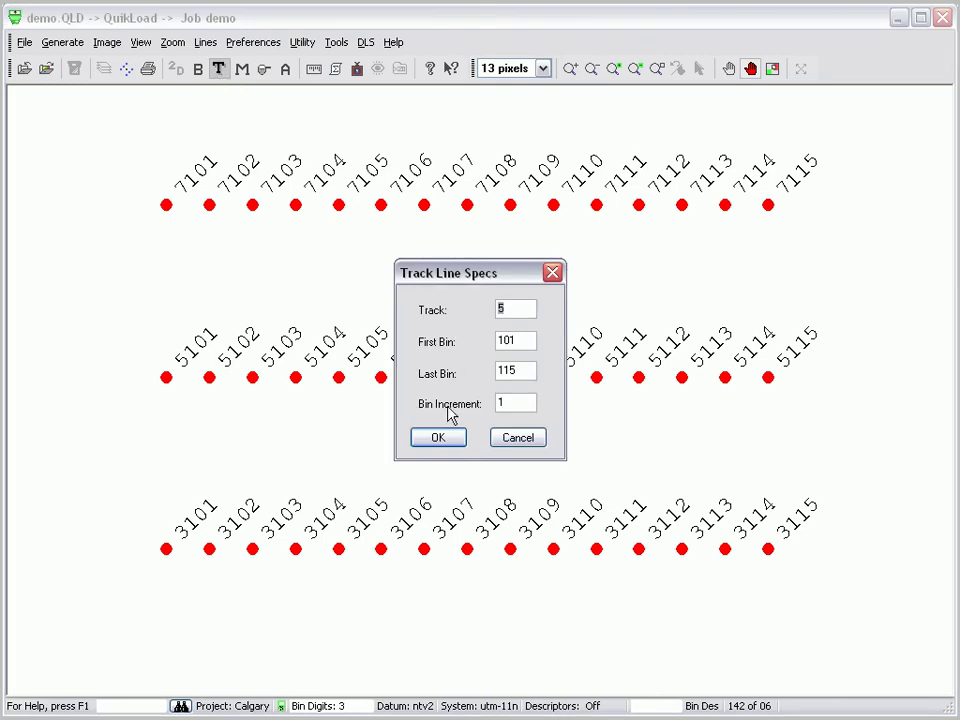
{"action": "left_click", "coordinate": [447, 441]}
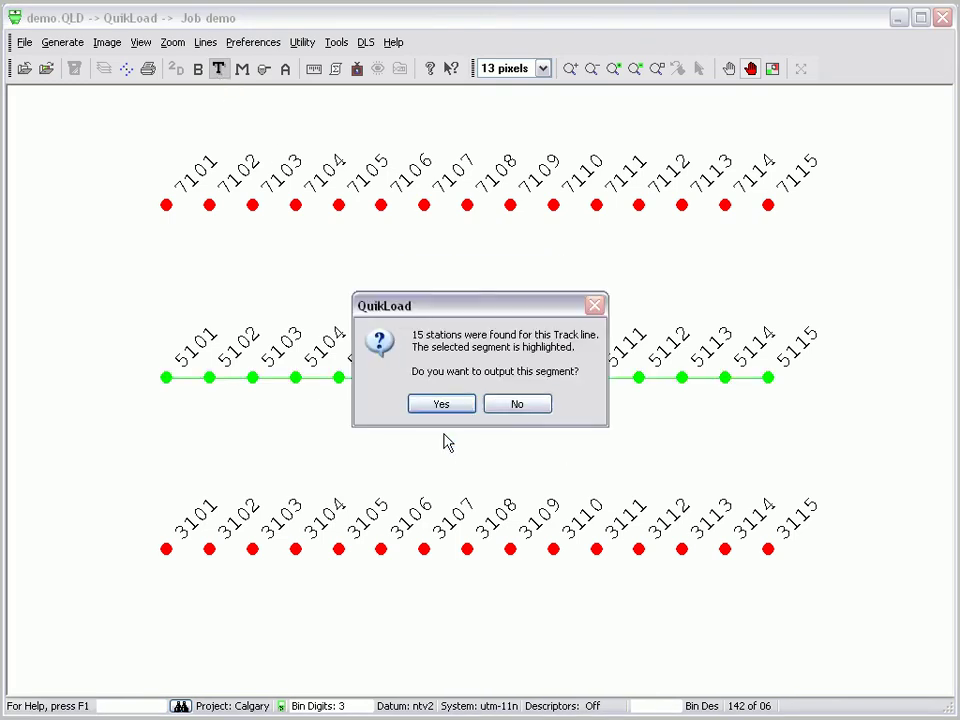
{"action": "left_click", "coordinate": [528, 408]}
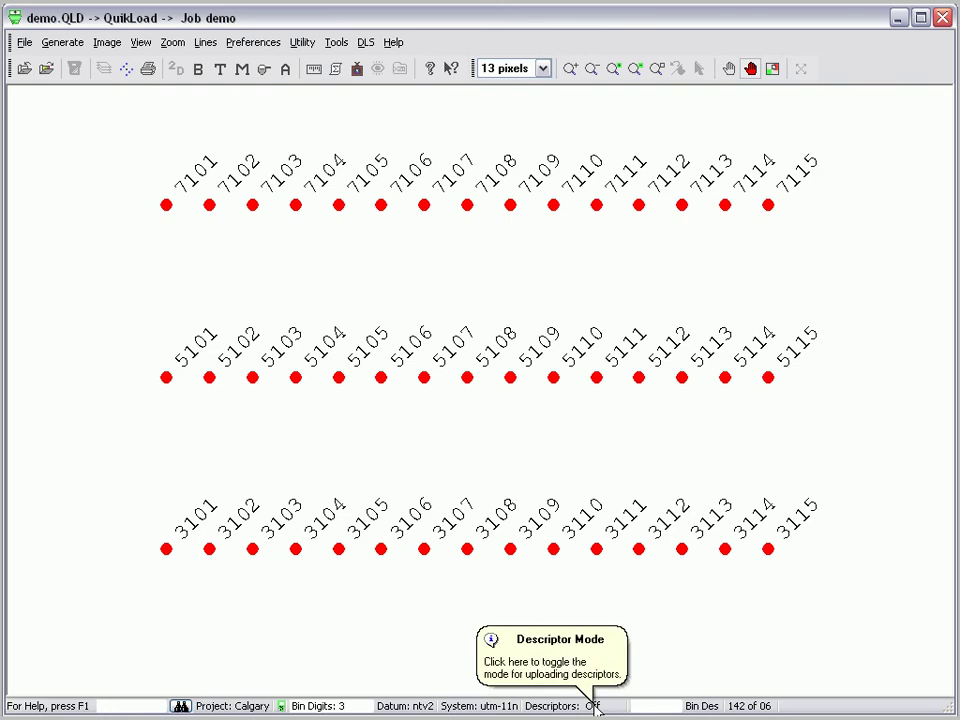
Step: Set the descriptor mode to Panel with text 'test', then output all 45 stations
{"action": "left_click", "coordinate": [596, 706]}
{"action": "left_click", "coordinate": [596, 706]}
{"action": "left_click", "coordinate": [596, 706]}
{"action": "left_click", "coordinate": [596, 706]}
{"action": "left_click", "coordinate": [596, 706]}
{"action": "left_click", "coordinate": [636, 706]}
{"action": "type", "text": "test"}
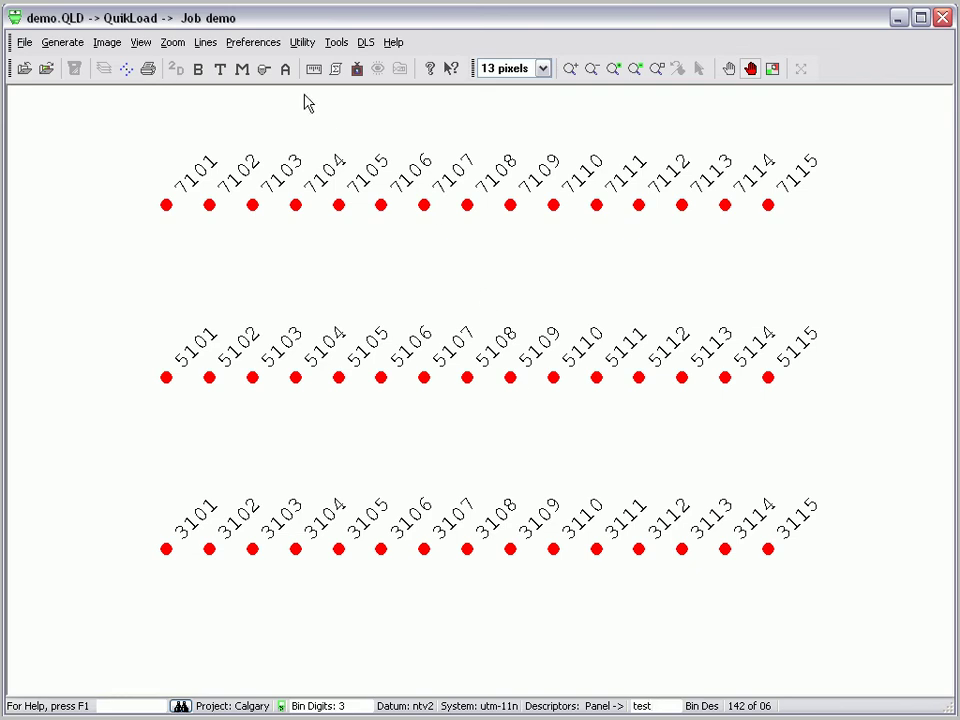
{"action": "left_click", "coordinate": [284, 69]}
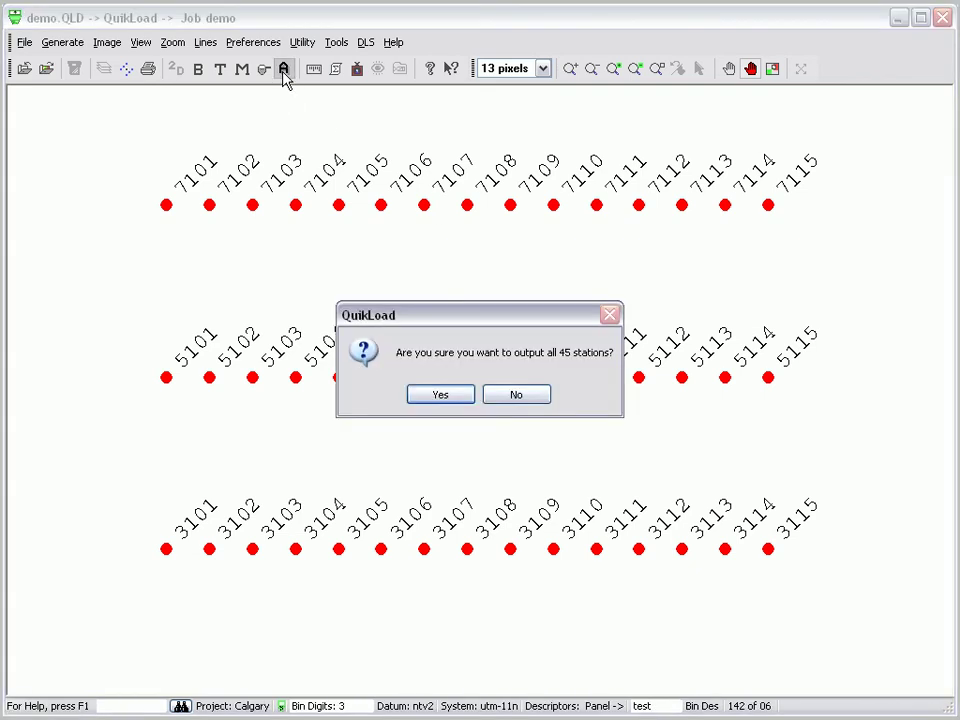
{"action": "left_click", "coordinate": [450, 395]}
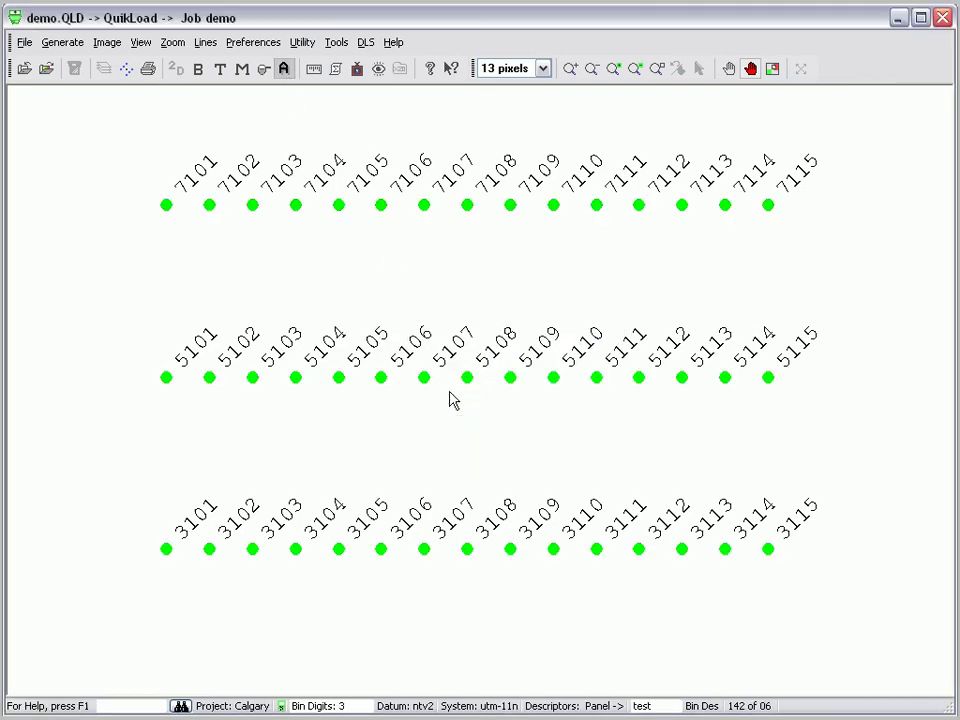
Step: Preview the upload file and select the 'test' descriptors from station 3101 to 5110
{"action": "left_click", "coordinate": [377, 70]}
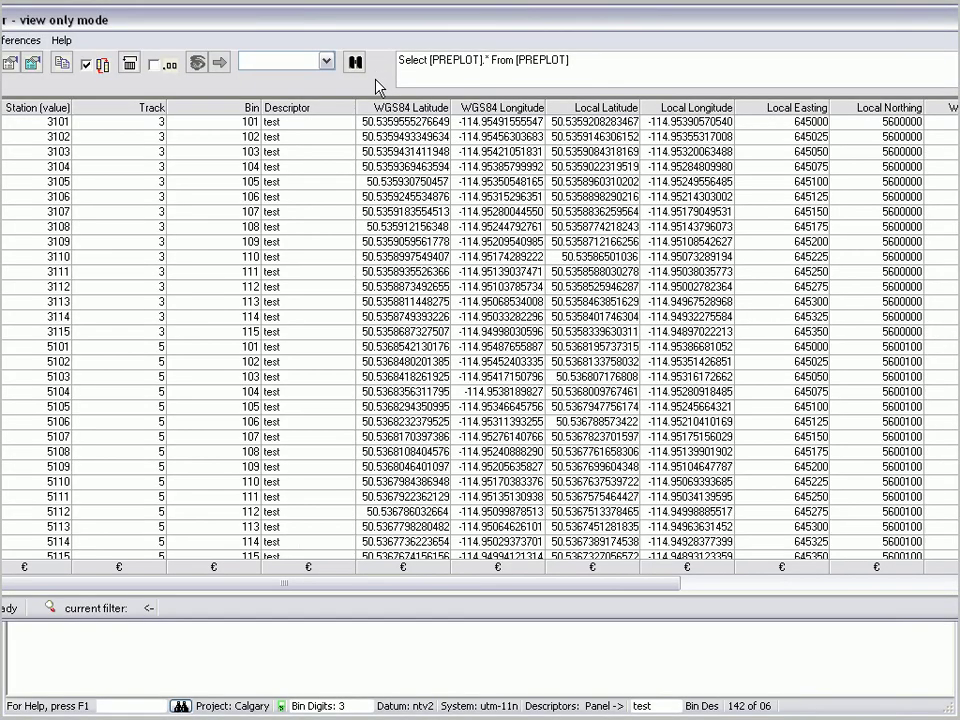
{"action": "left_click", "coordinate": [322, 126]}
{"action": "left_click_drag", "start_coordinate": [333, 133], "coordinate": [296, 490]}
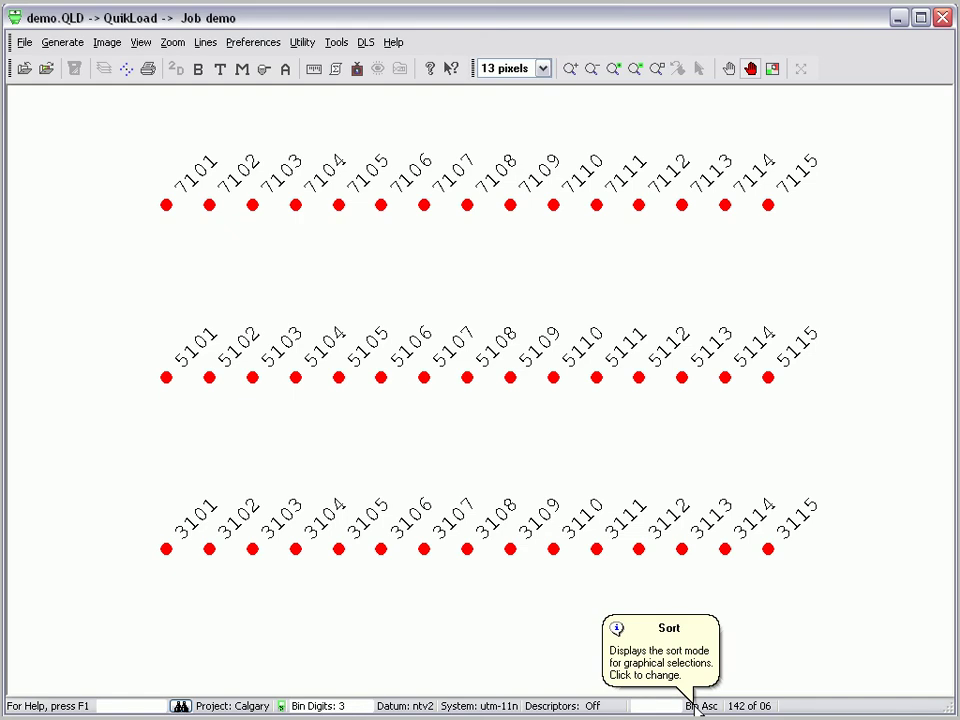
Step: Cycle the Sort status pane through its modes until it reads Bin Des
{"action": "left_click", "coordinate": [700, 706]}
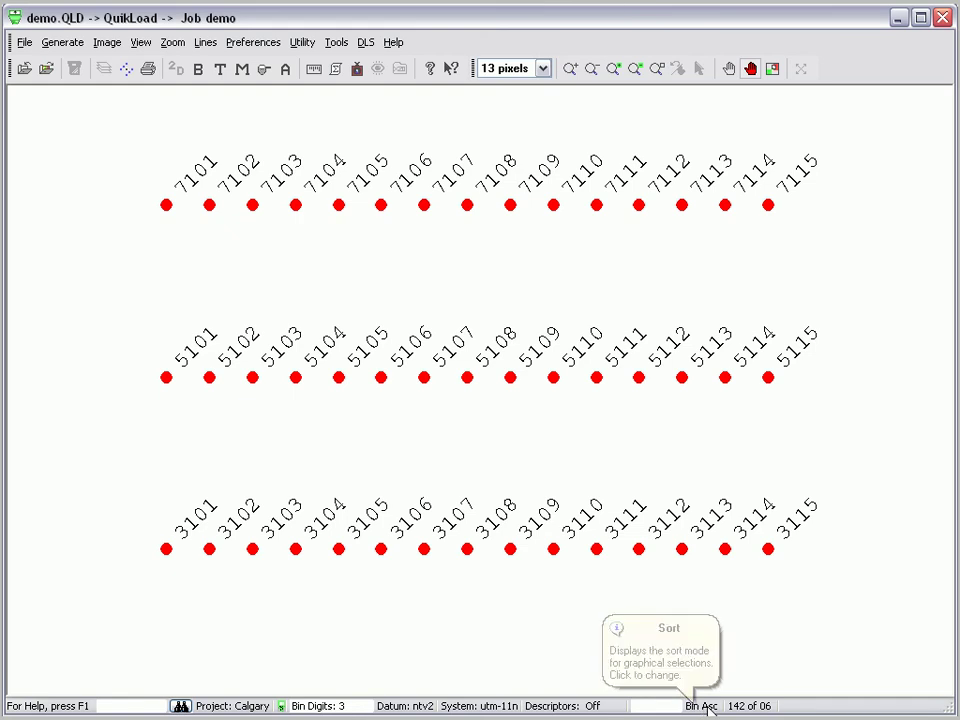
{"action": "left_click", "coordinate": [706, 706]}
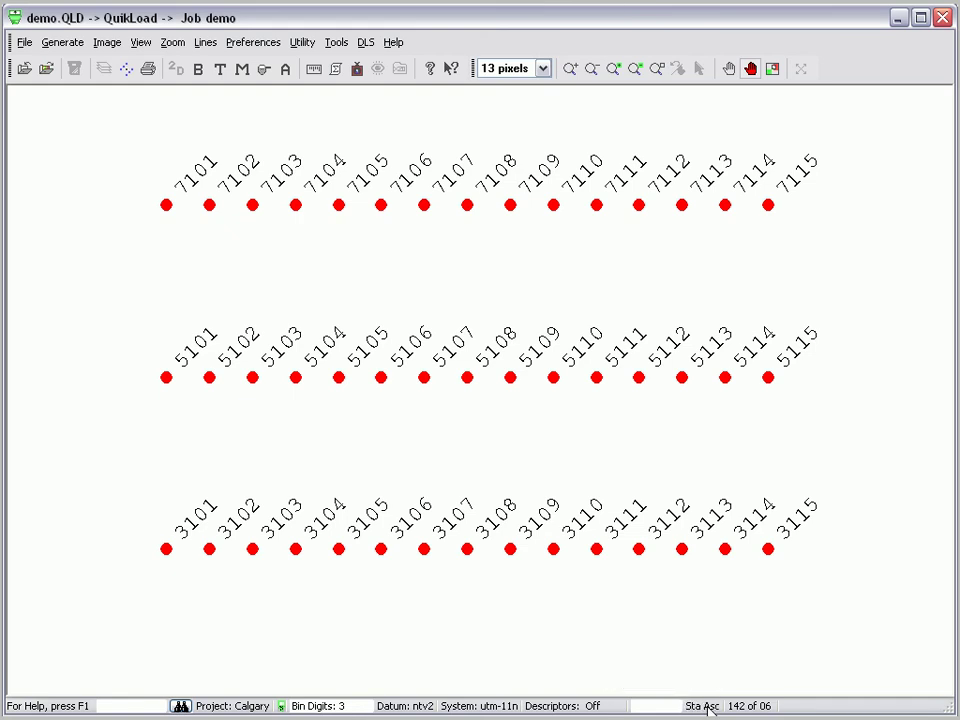
{"action": "left_click", "coordinate": [707, 708]}
{"action": "left_click", "coordinate": [708, 709]}
{"action": "left_click", "coordinate": [709, 709]}
{"action": "left_click", "coordinate": [709, 709]}
{"action": "left_click", "coordinate": [709, 709]}
{"action": "left_click", "coordinate": [204, 46]}
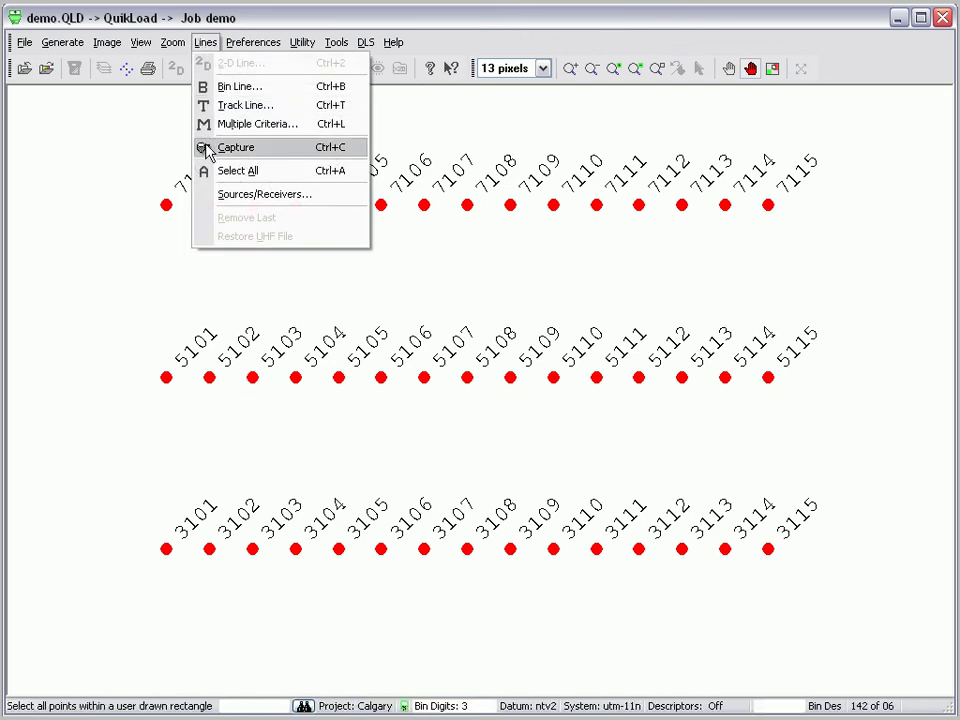
{"action": "left_click", "coordinate": [261, 26]}
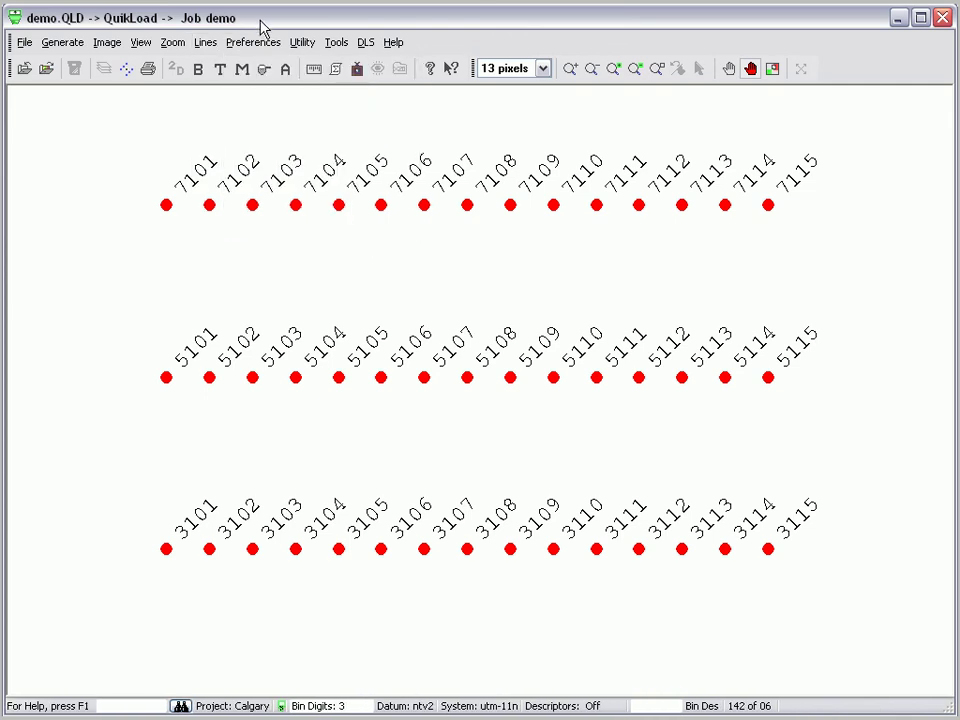
Step: Capture stations 5101–5115 by drawing a rectangle around the middle 51xx line
{"action": "left_click", "coordinate": [264, 72]}
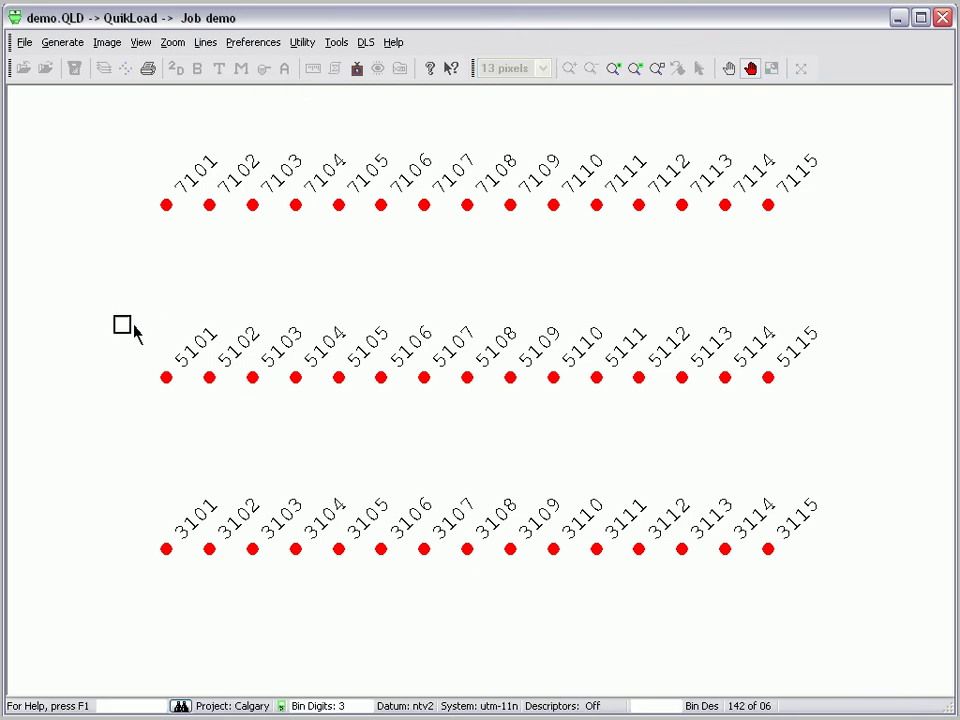
{"action": "left_click_drag", "start_coordinate": [114, 315], "coordinate": [832, 456]}
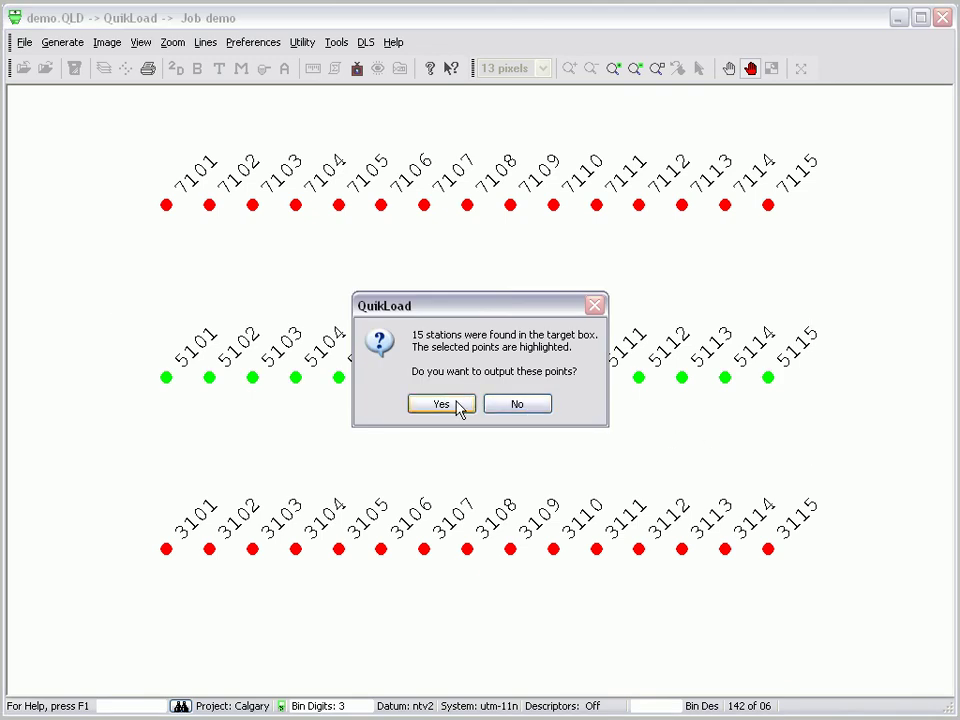